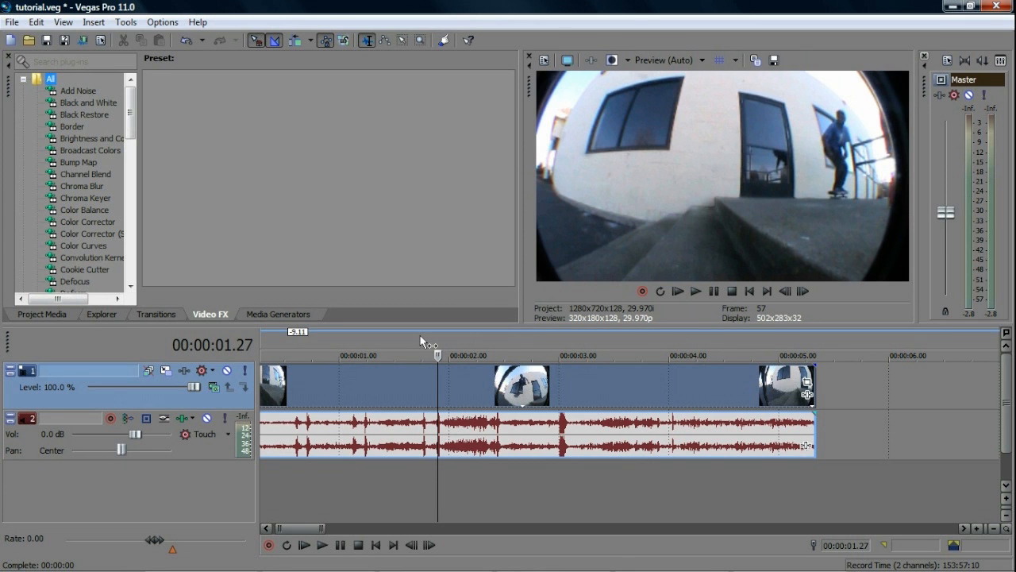
- Examine the skateboard clip frame by frame up to about 00:00:02.24, going back and forth over the jump
left_click(430, 386)
key("alt+Right")
key("alt+Right")
key("Right")
key("Right")
key("Right")
key("Right")
key("Right")
key("Right")
key("Right")
key("Right")
key("Right")
key("Right")
key("Right")
key("Right")
key("Right")
key("Right")
key("Right")
key("Right")
key("Right")
key("Right")
key("Right")
key("Right")
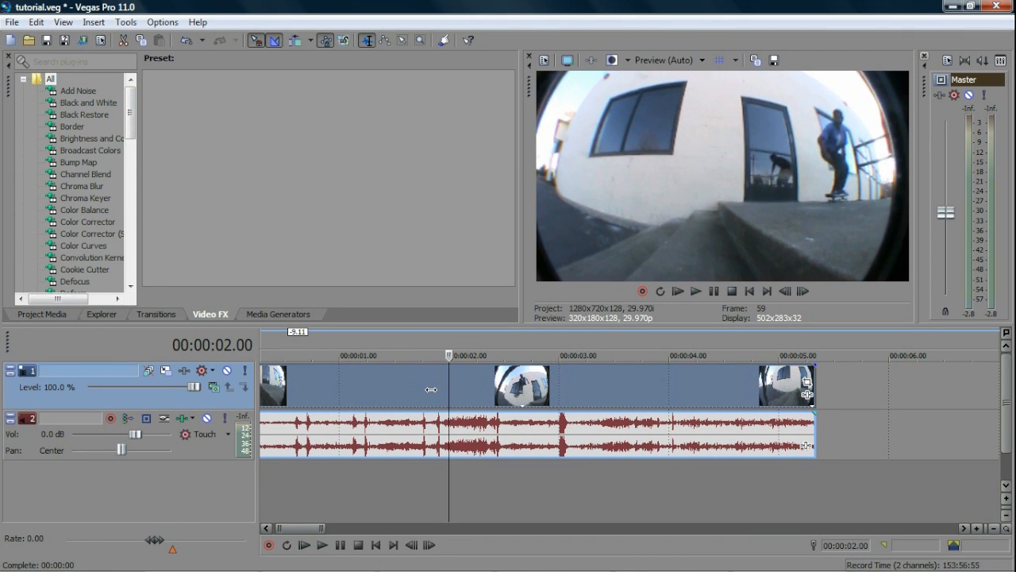
key("Left")
key("Left")
key("Left")
key("Left")
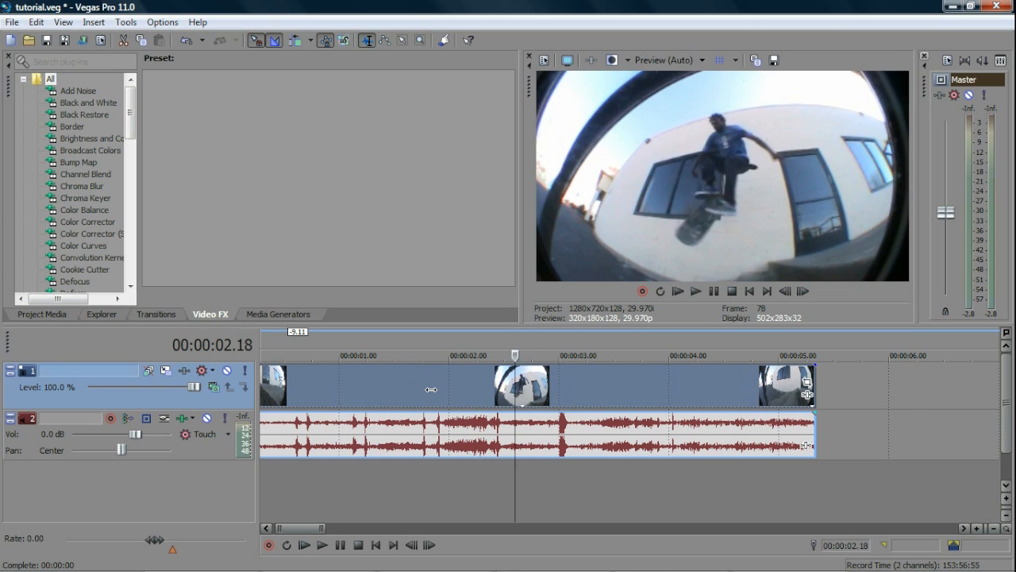
key("Right")
key("Right")
key("Right")
key("Right")
key("Left")
key("Left")
key("Left")
key("Left")
key("Right")
key("Right")
key("Right")
key("Right")
key("Right")
key("Right")
key("Right")
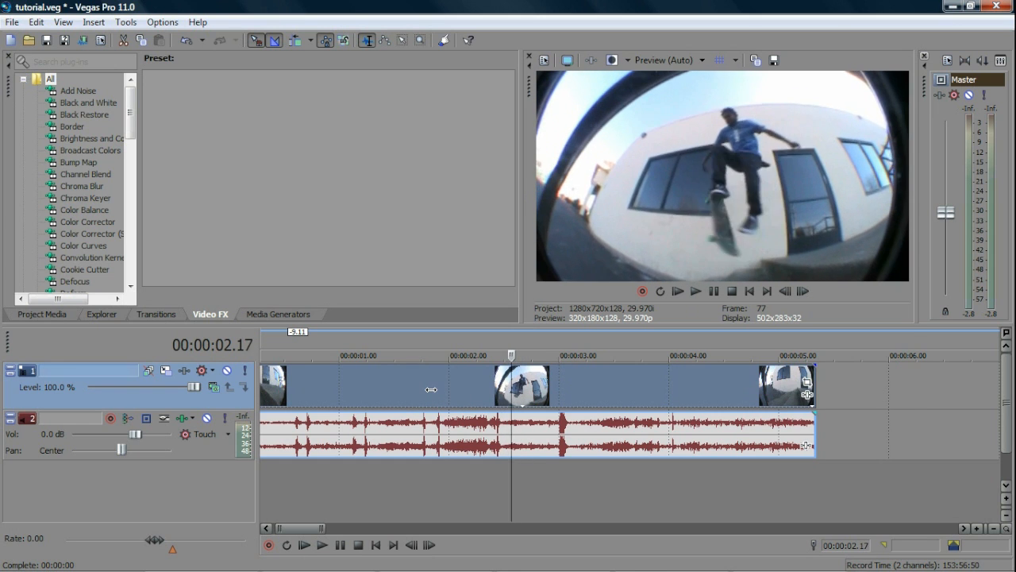
key("Right")
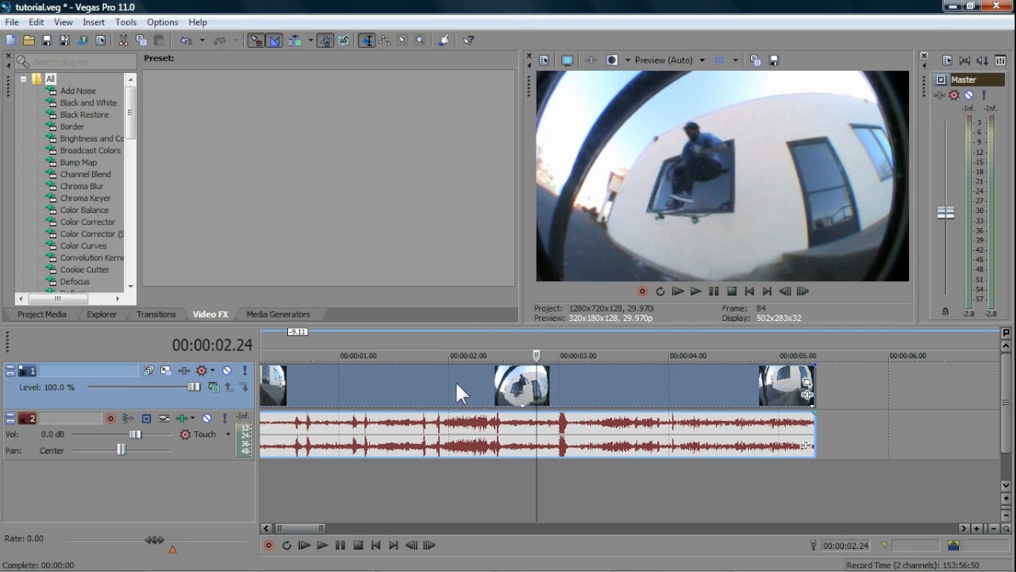
- Return to about 00:00:01.19 in the clip and set the video preview quality to Best (Auto)
left_click(410, 395)
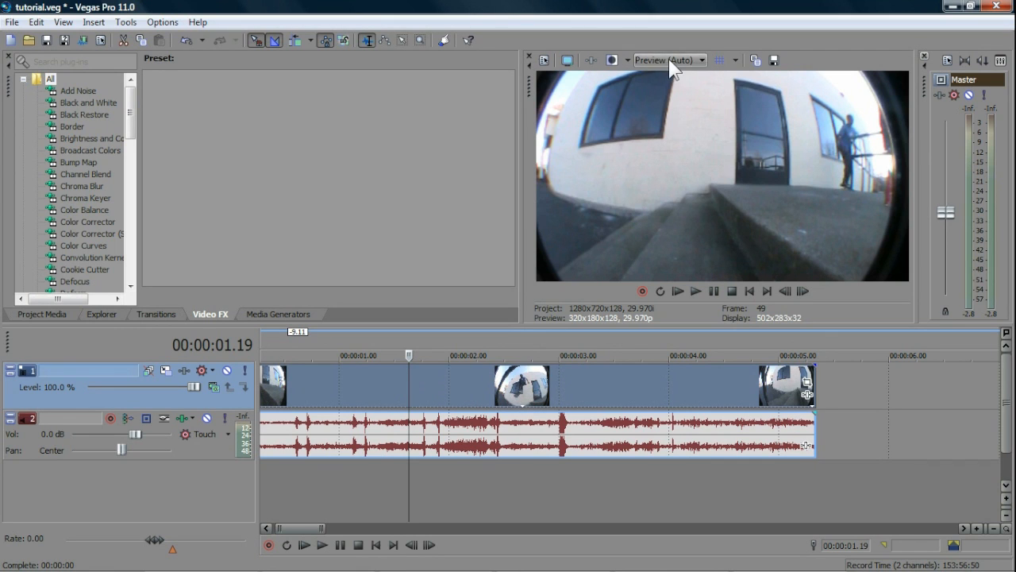
left_click(669, 60)
mouse_move(690, 121)
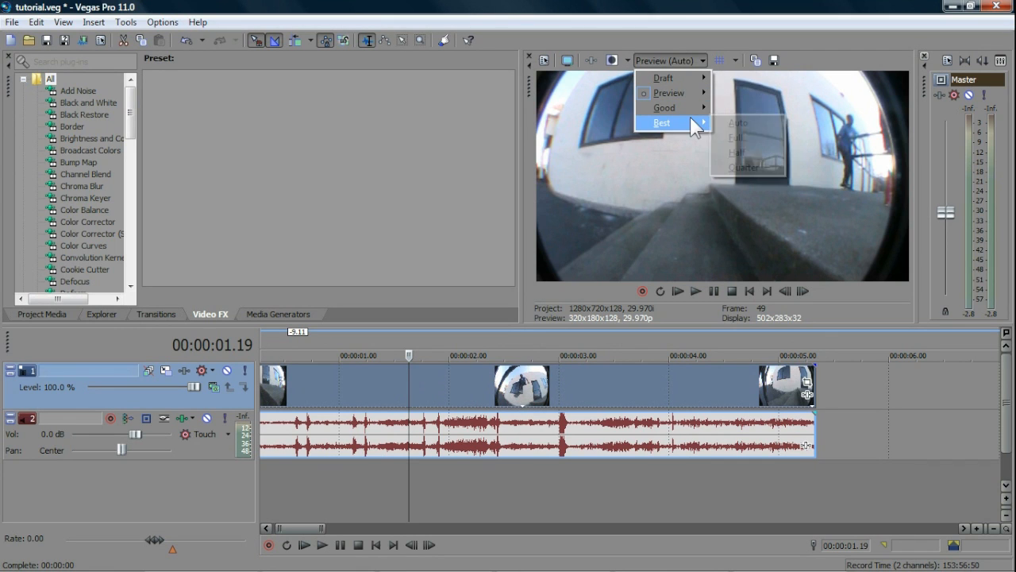
left_click(731, 124)
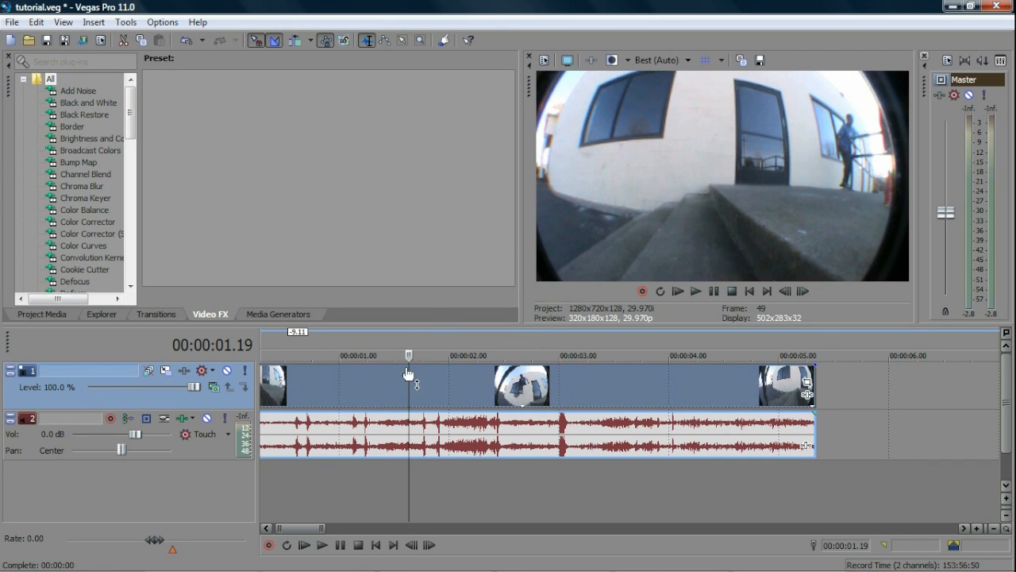
- Step through the skateboard jump frame by frame at the Best preview quality to check for interlacing lines, ending at 00:00:02.16
key("Right")
key("Right")
key("Right")
key("Right")
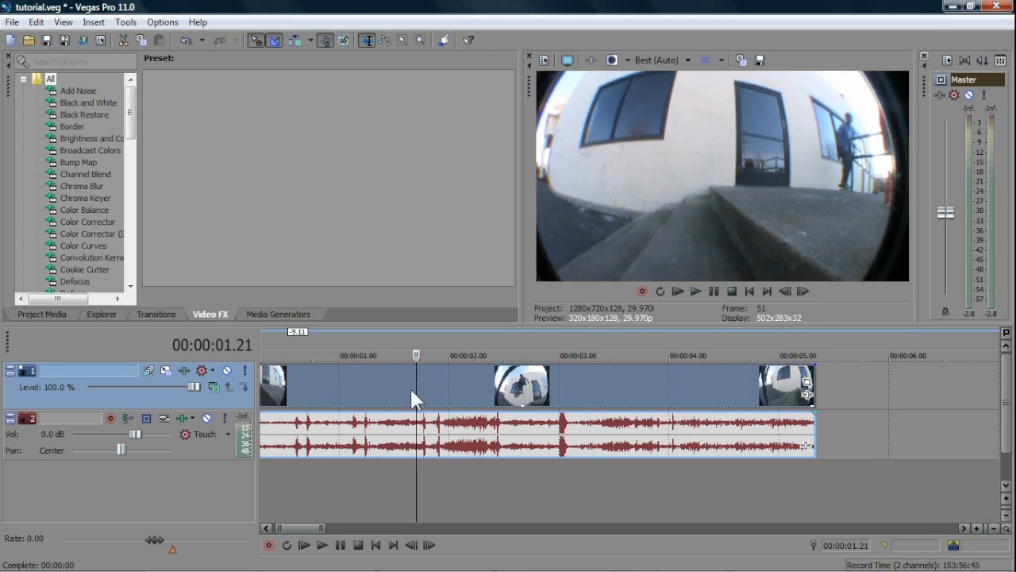
key("Right")
key("Right")
key("Right")
key("Right")
key("Right")
key("Right")
key("Right")
key("Right")
key("Right")
key("Right")
key("Right")
key("Right")
key("Right")
key("Right")
key("Right")
key("Right")
key("Right")
key("Right")
key("Right")
key("Right")
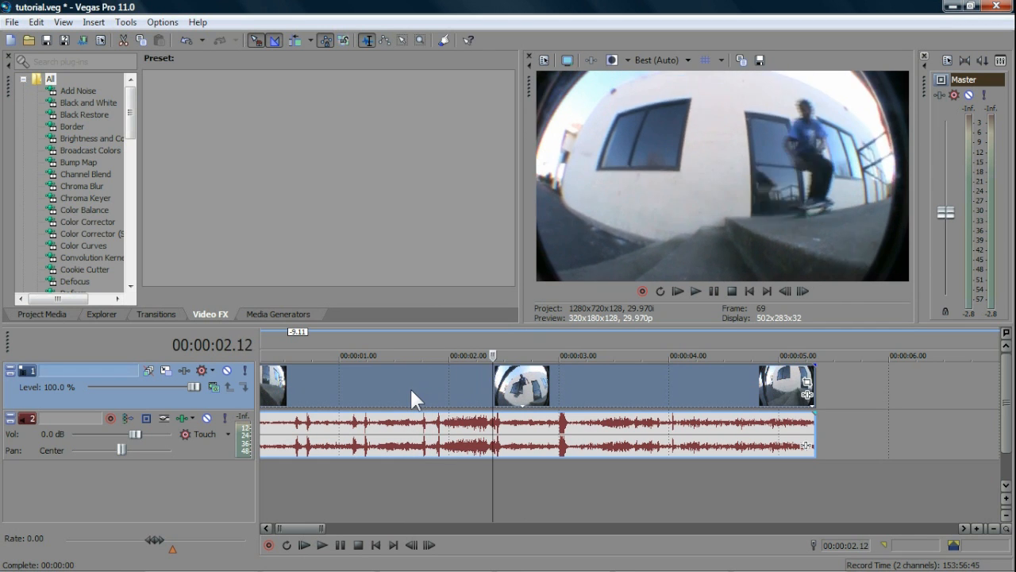
key("Right")
key("Right")
key("Right")
key("Right")
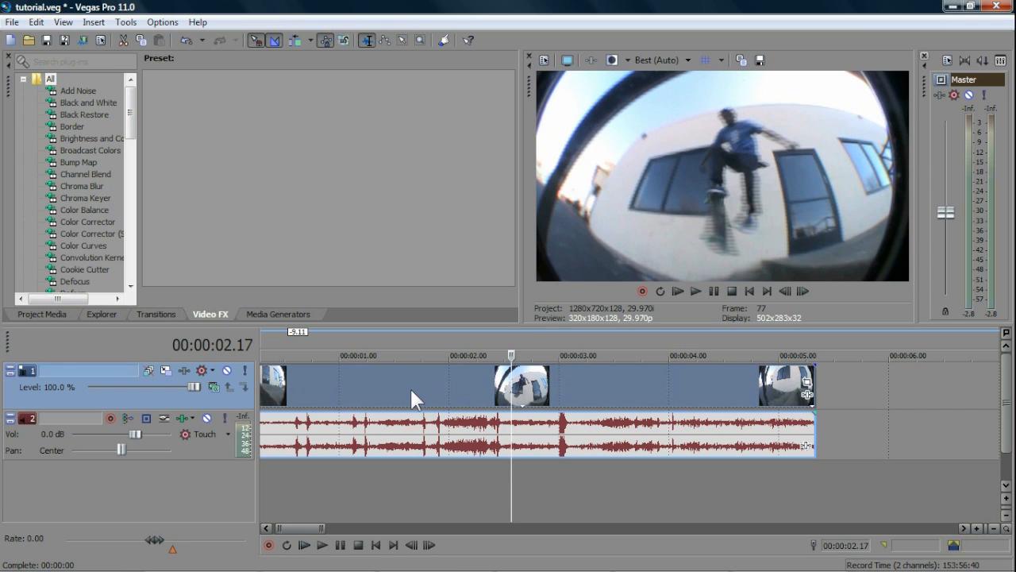
key("Left")
key("Left")
key("Right")
key("Right")
key("Right")
key("Right")
key("Right")
key("Right")
key("Right")
key("Left")
key("Left")
key("Left")
key("Left")
key("Left")
key("Left")
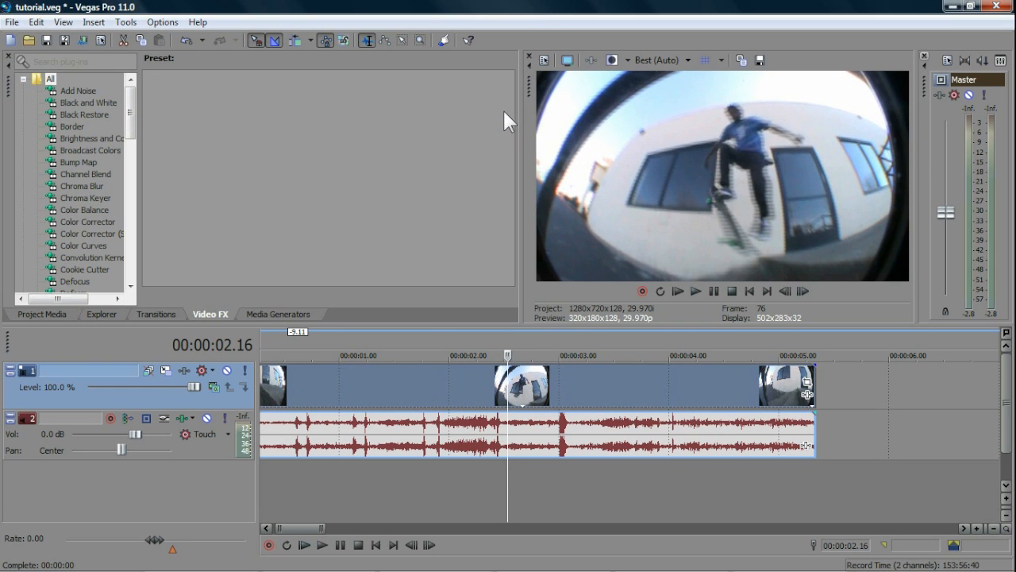
- Set the project's field order to None (progressive scan) and its deinterlace method to Interpolate fields
left_click(541, 62)
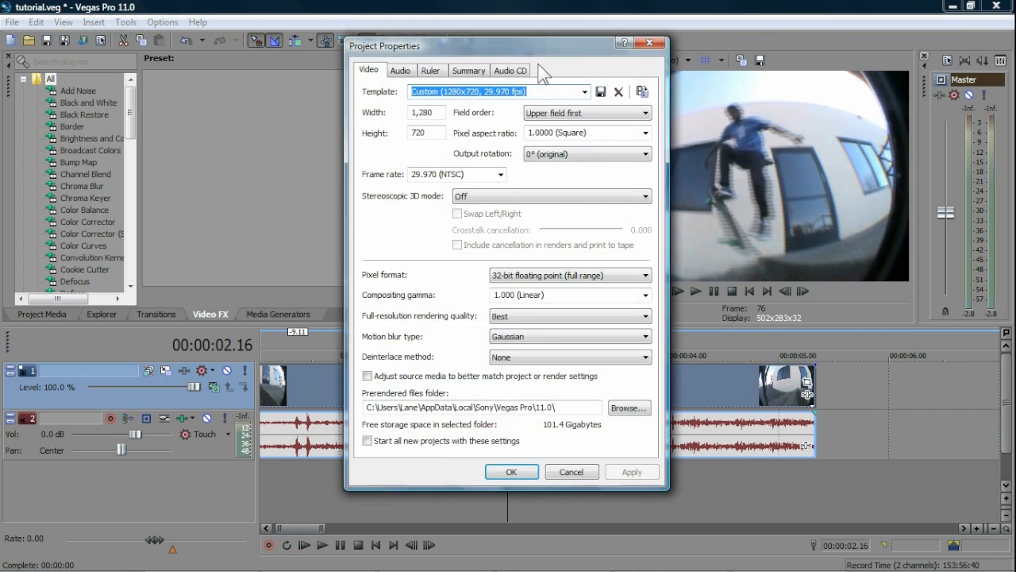
left_click(621, 124)
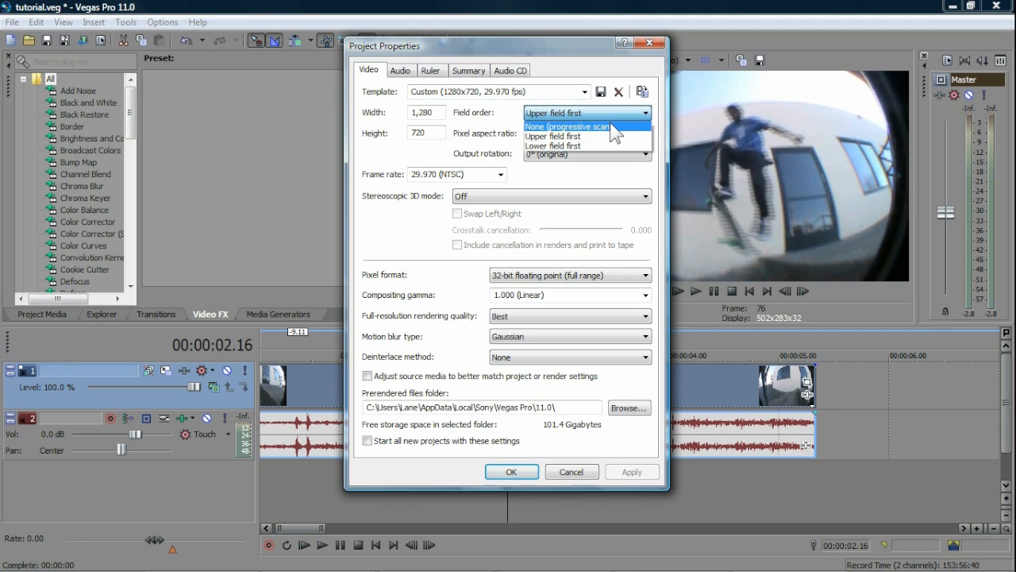
left_click(617, 125)
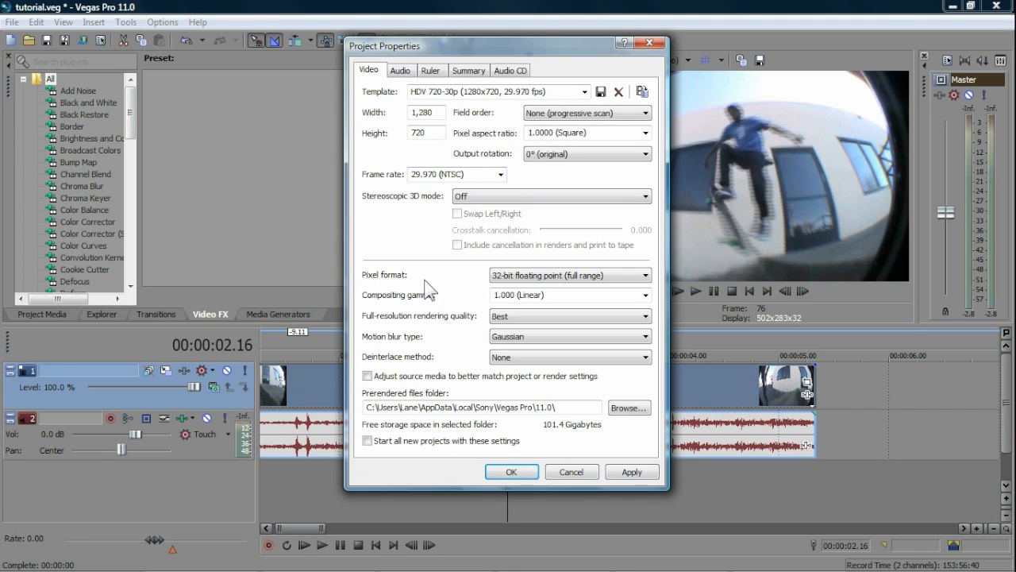
left_click(516, 358)
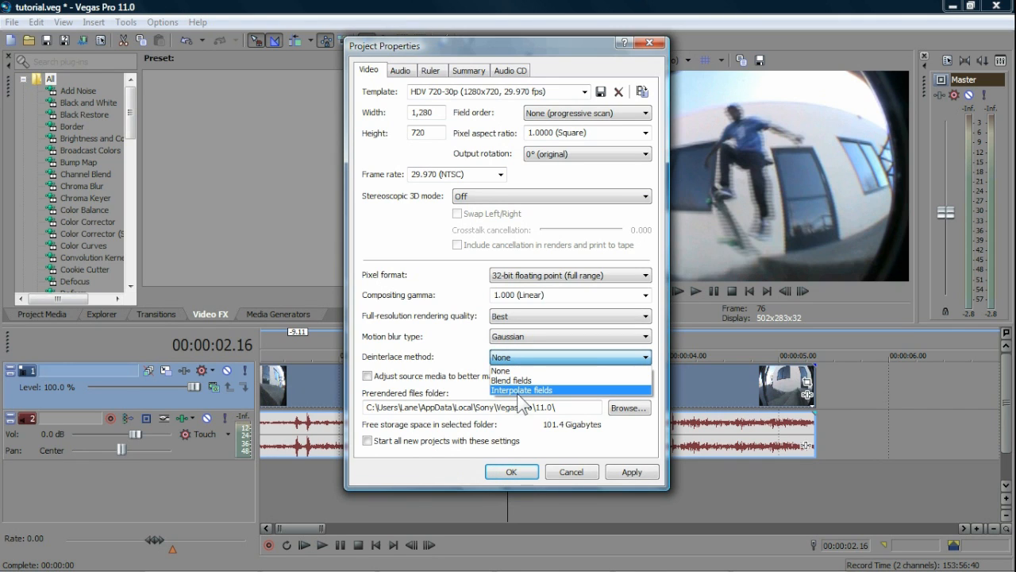
left_click(520, 390)
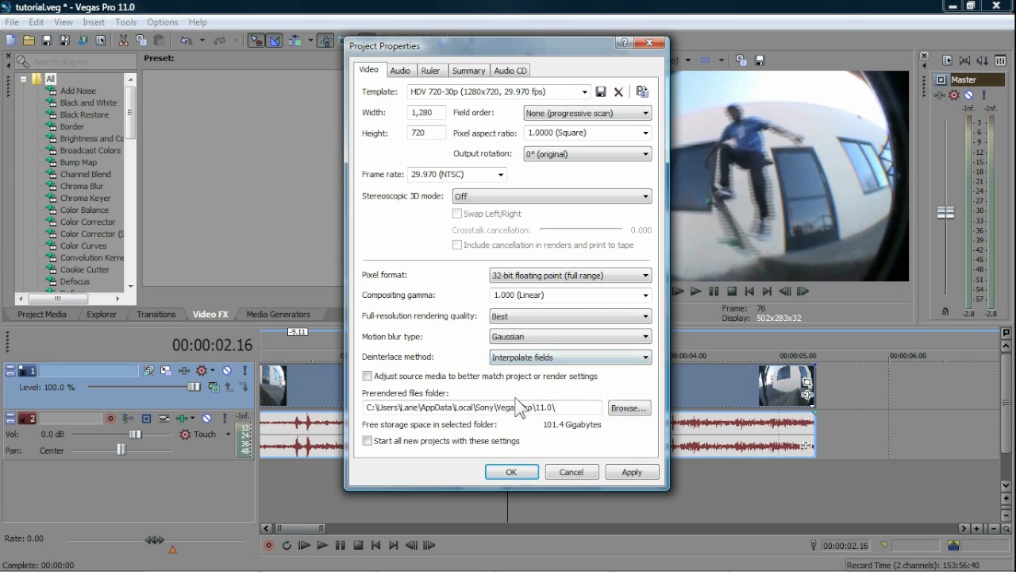
left_click(497, 471)
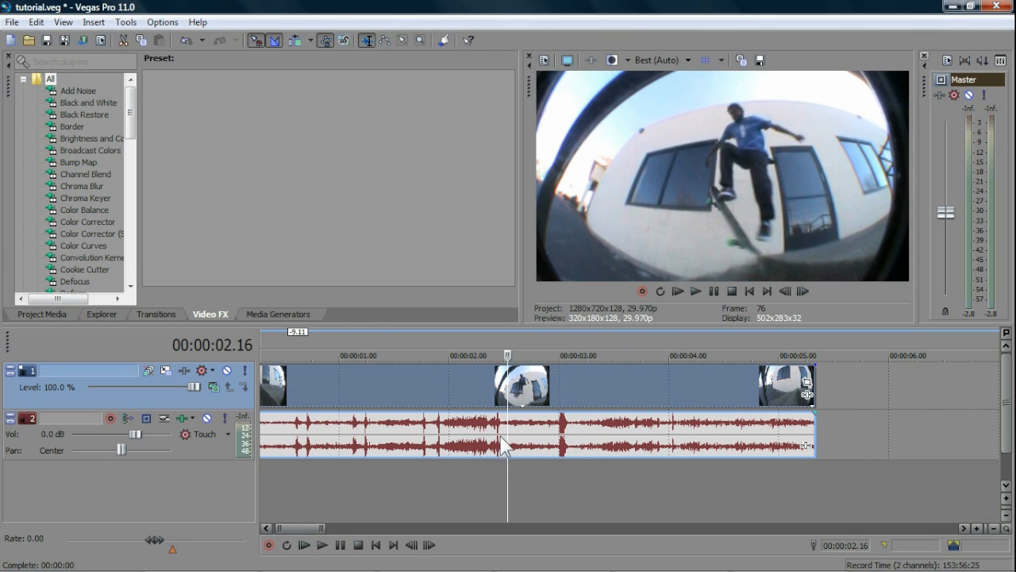
- Step through the frames around the jump to check the picture with the new deinterlacing settings
left_click(498, 403)
key("Right")
key("Right")
key("Right")
key("Right")
key("Right")
key("Right")
key("Right")
key("Left")
key("Left")
key("Left")
key("Left")
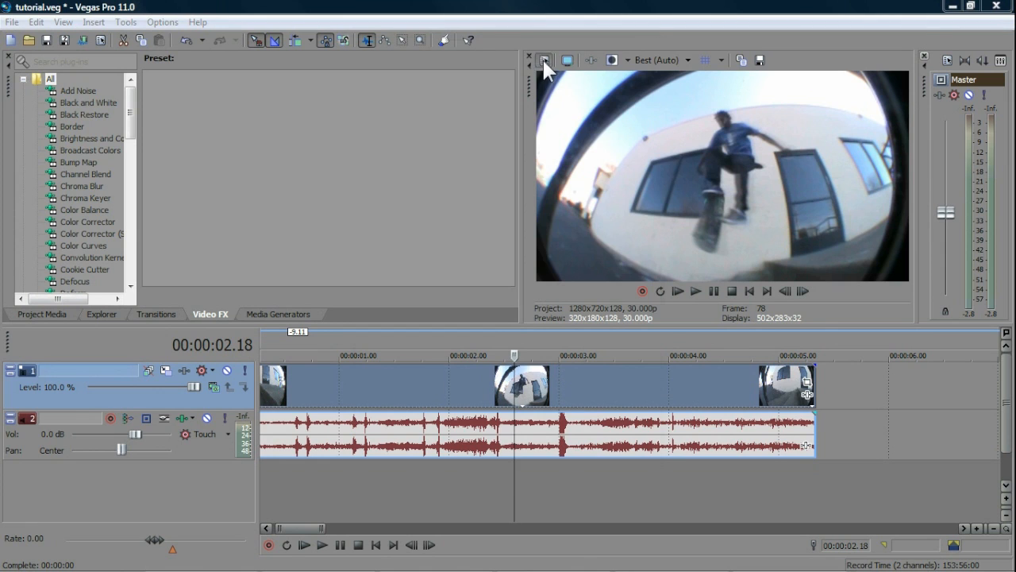
- Set the project's frame rate to 29.970 (NTSC)
left_click(544, 60)
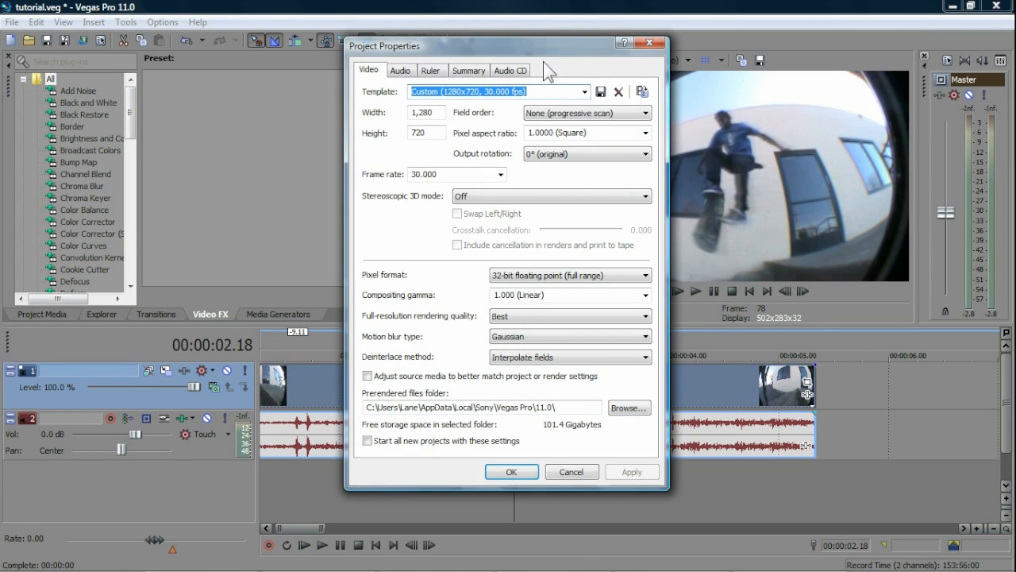
left_click(500, 174)
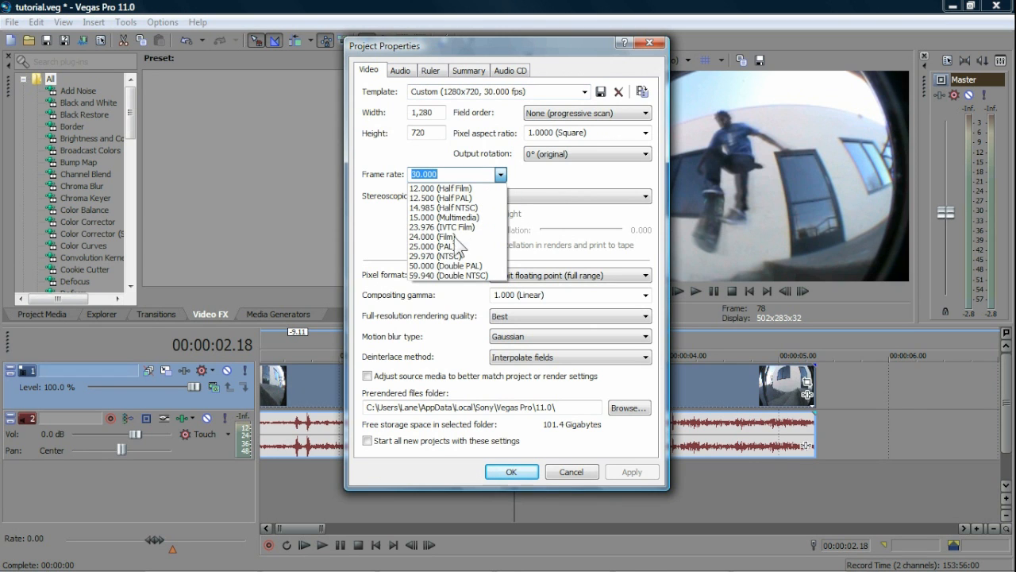
left_click(441, 255)
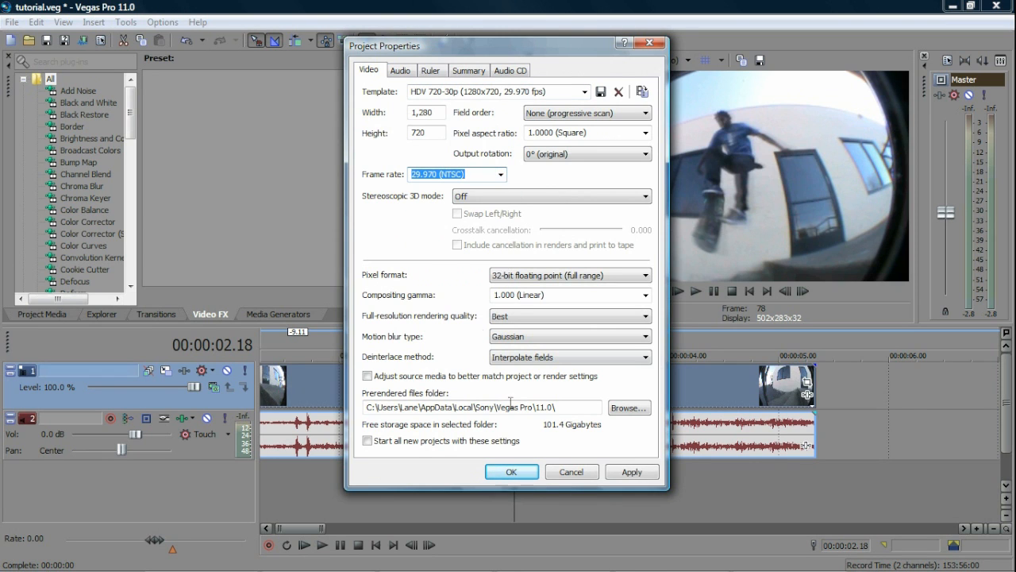
left_click(512, 472)
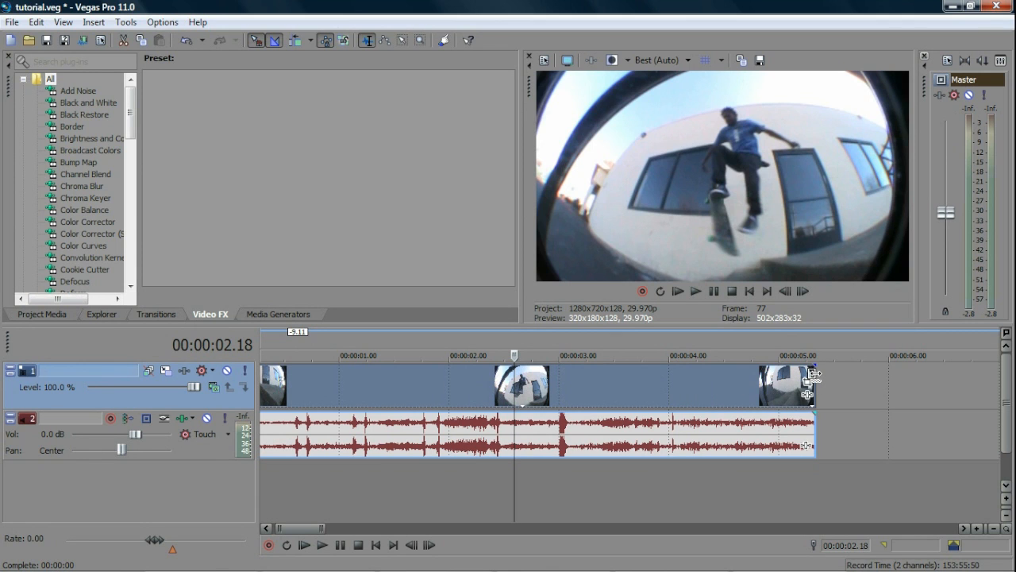
- Time-stretch the clip's end by about 11 frames and step forward through the jump to check for blended frames
left_click_drag(818, 377, 859, 382)
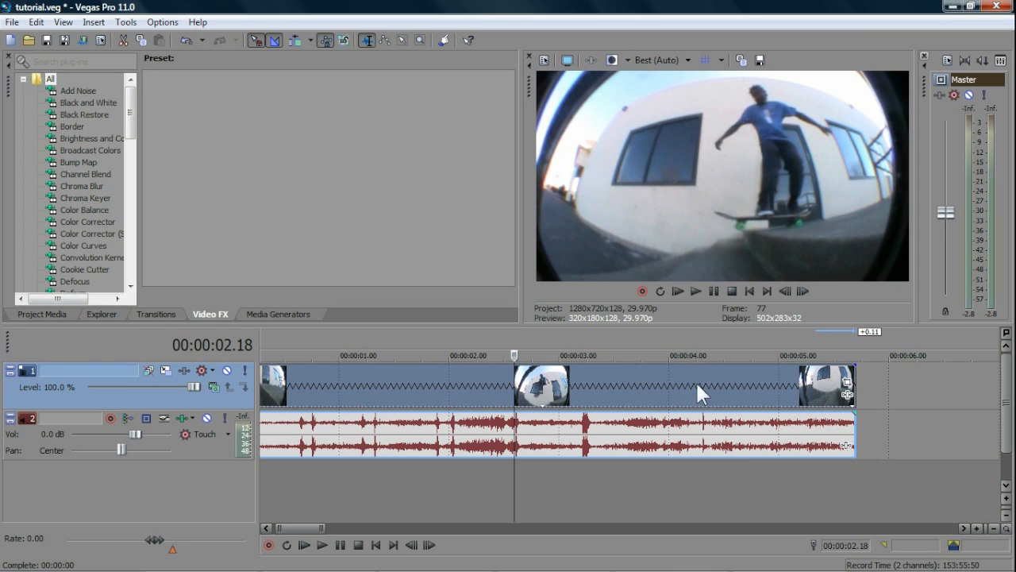
key("Right")
key("Right")
key("Right")
key("Right")
key("Right")
key("Right")
key("Right")
key("Right")
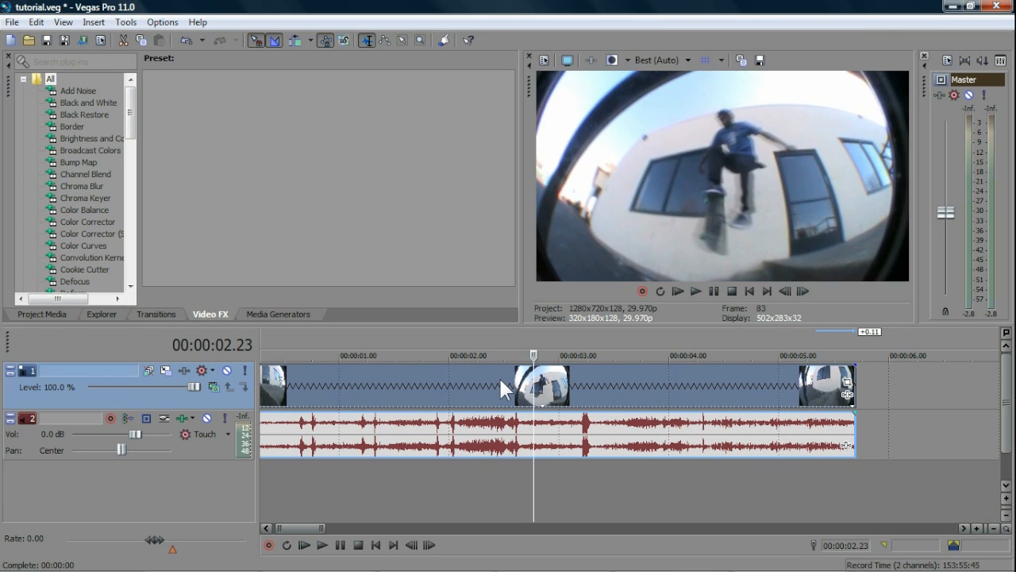
- Compare the frames around 00:00:02.22 in the stretched clip for blending and review the project's video settings
key("Left")
key("Left")
key("Left")
key("Left")
key("Left")
key("Right")
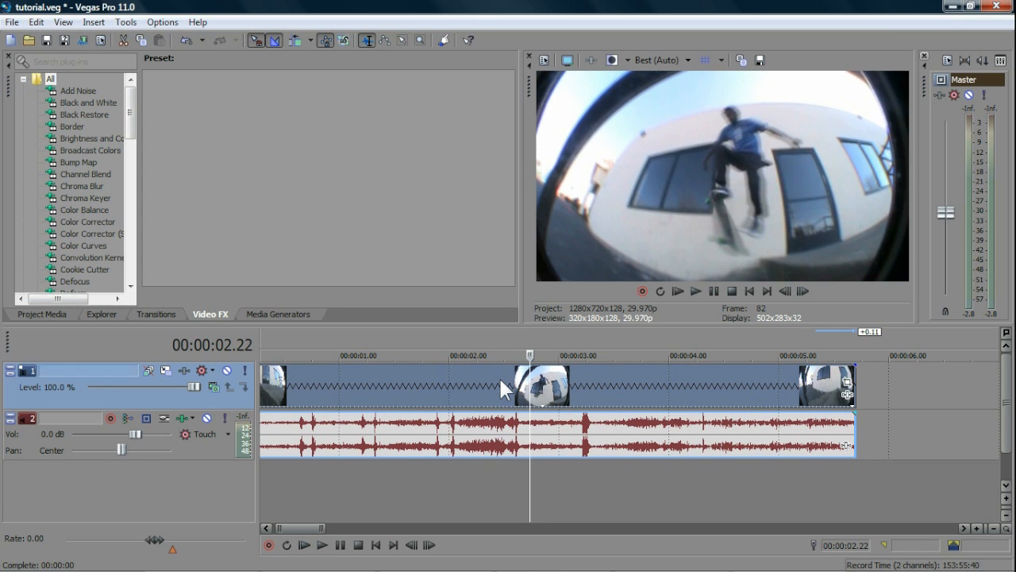
key("Right")
key("Right")
key("Left")
key("Left")
key("Left")
key("Left")
key("Right")
key("Right")
key("Right")
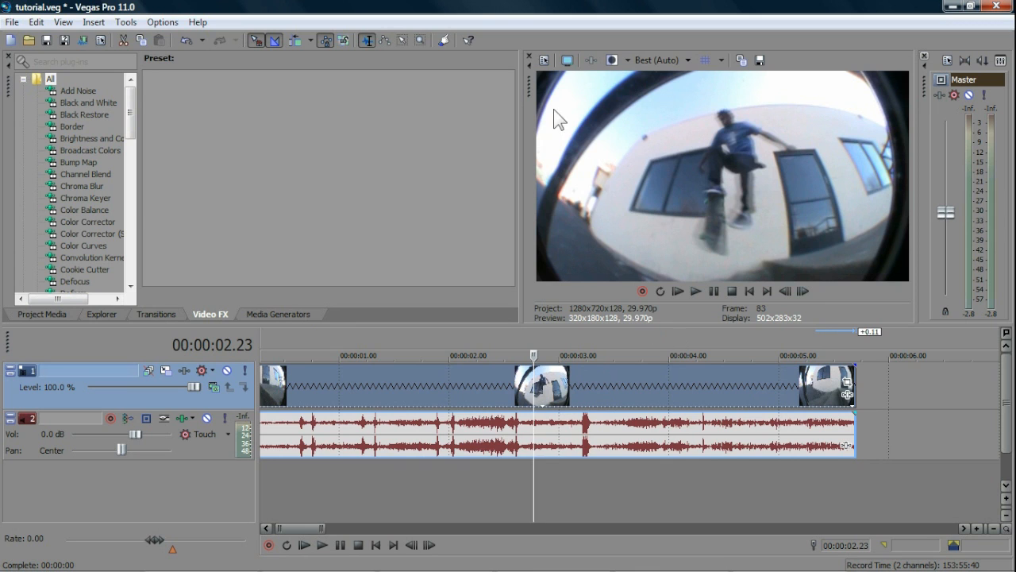
left_click(544, 60)
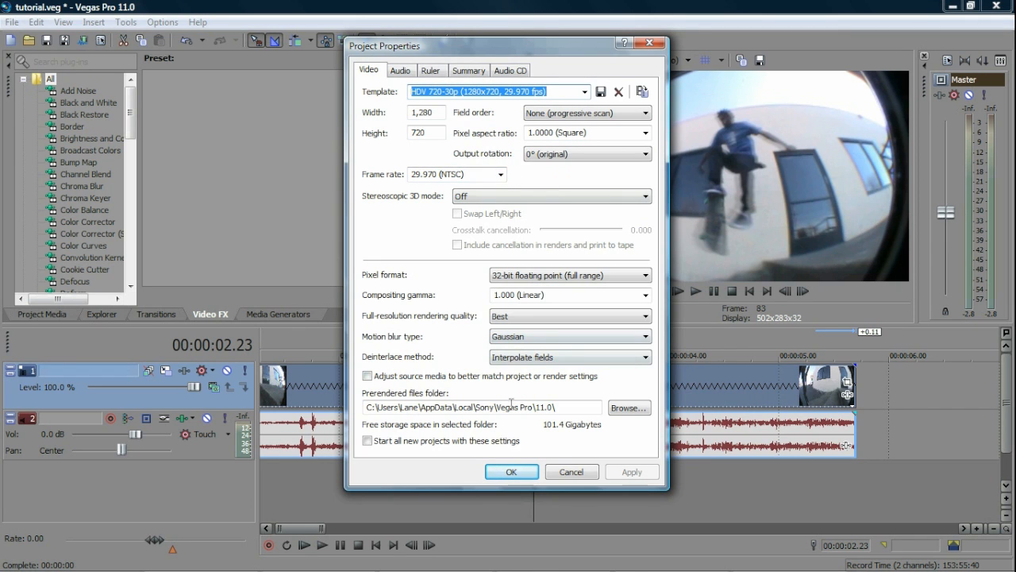
left_click(512, 471)
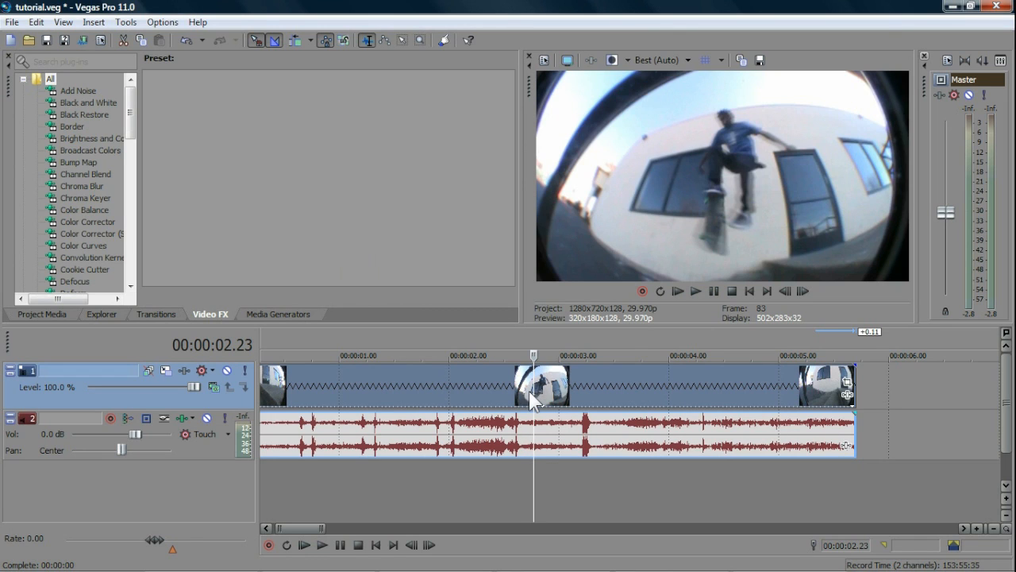
- Move to the frame at 00:00:02.22 and set the stretched video clip's resampling to Disable Resample
left_click(529, 391)
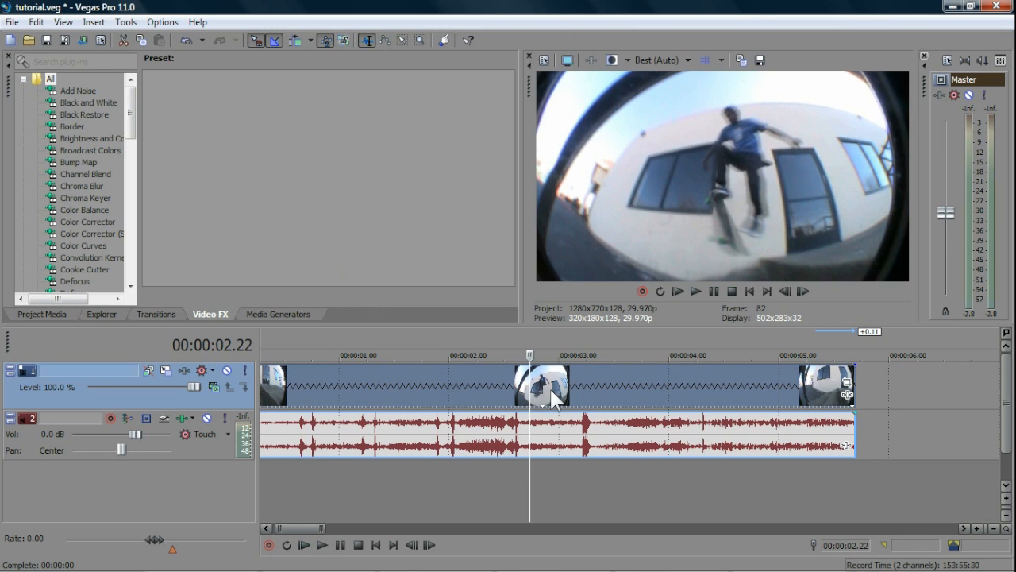
right_click(552, 392)
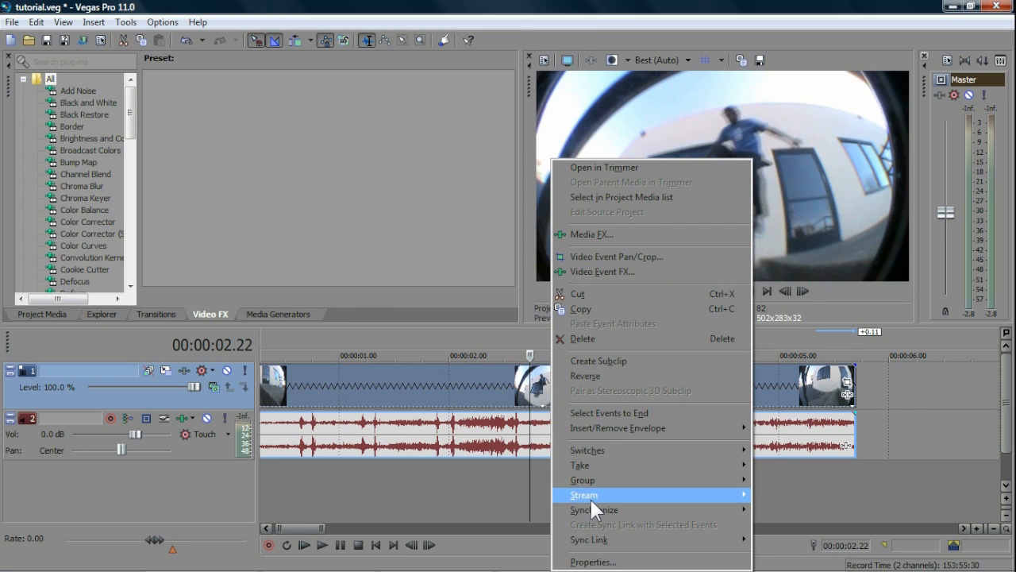
mouse_move(591, 498)
mouse_move(619, 449)
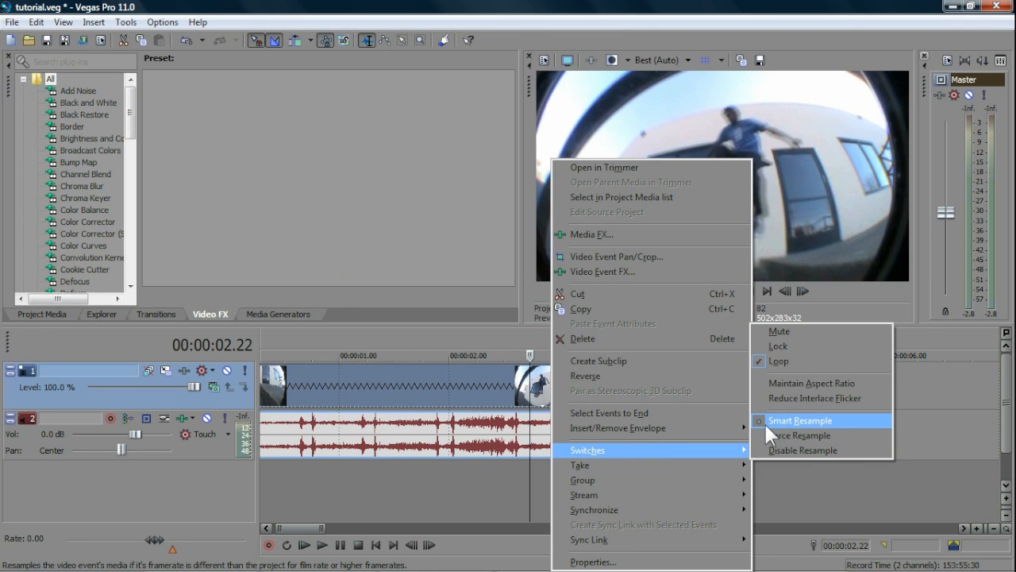
left_click(774, 450)
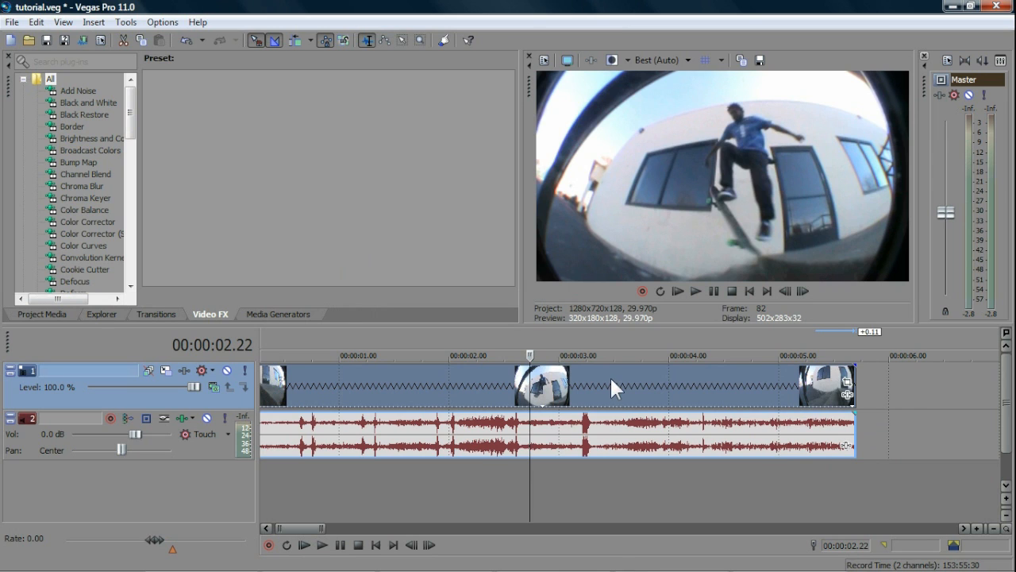
- Step frame by frame through the skateboard jump, from just before 00:00:02.14 to 00:00:03.05, checking the clip for blended frames
left_click(497, 383)
key("Right")
key("Right")
key("Right")
key("Right")
key("Right")
key("Right")
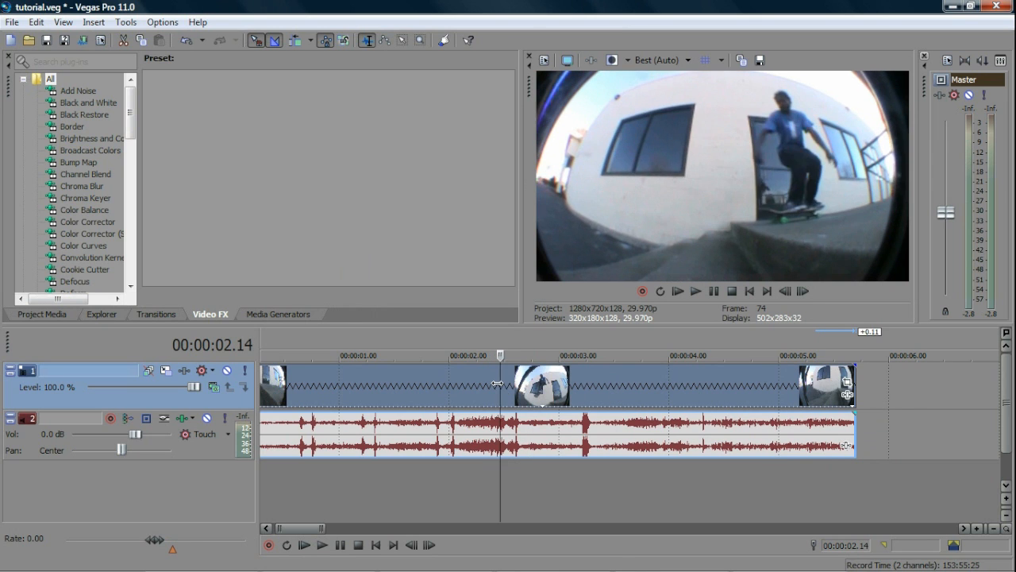
key("Right")
key("Right")
key("Right")
key("Right")
key("Right")
key("Right")
key("Right")
key("Right")
key("Right")
key("Right")
key("Right")
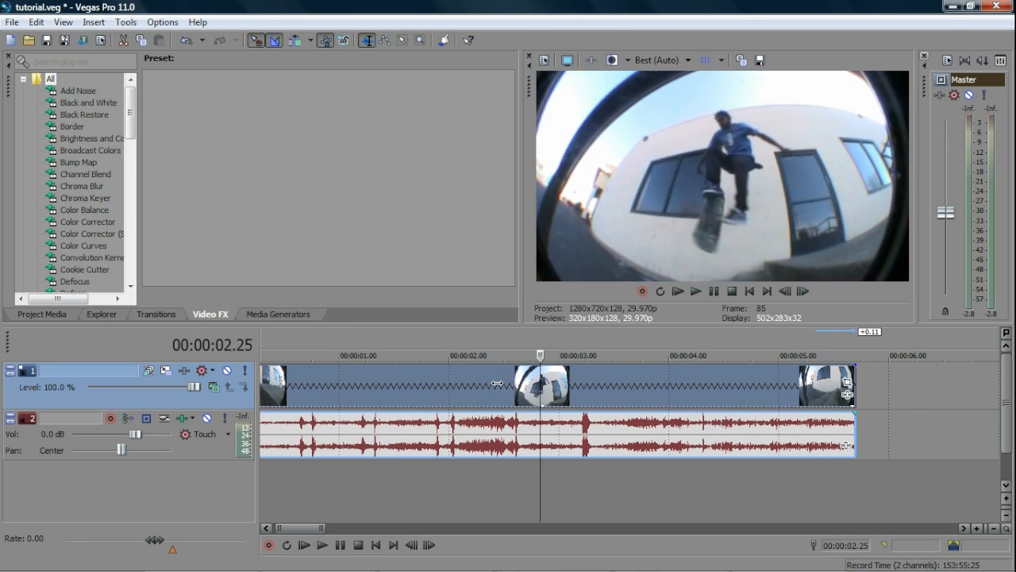
key("Right")
key("Right")
key("Right")
key("Right")
key("Right")
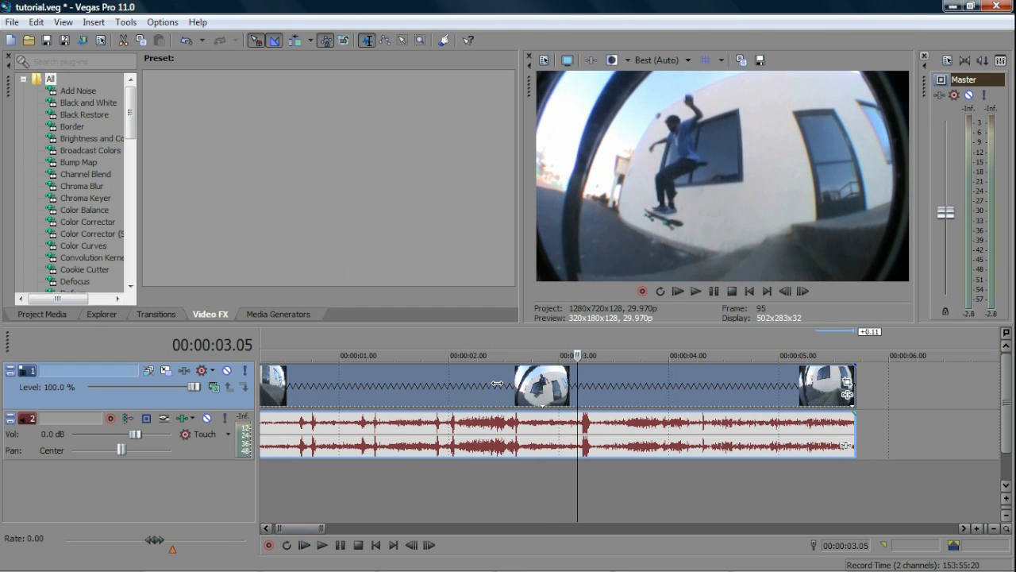
- Return to the frames before takeoff and examine the jump again frame by frame up to 00:00:02.26
left_click(497, 383)
key("Right")
key("Right")
key("Right")
key("Right")
key("Right")
key("Right")
key("Right")
key("Right")
key("Right")
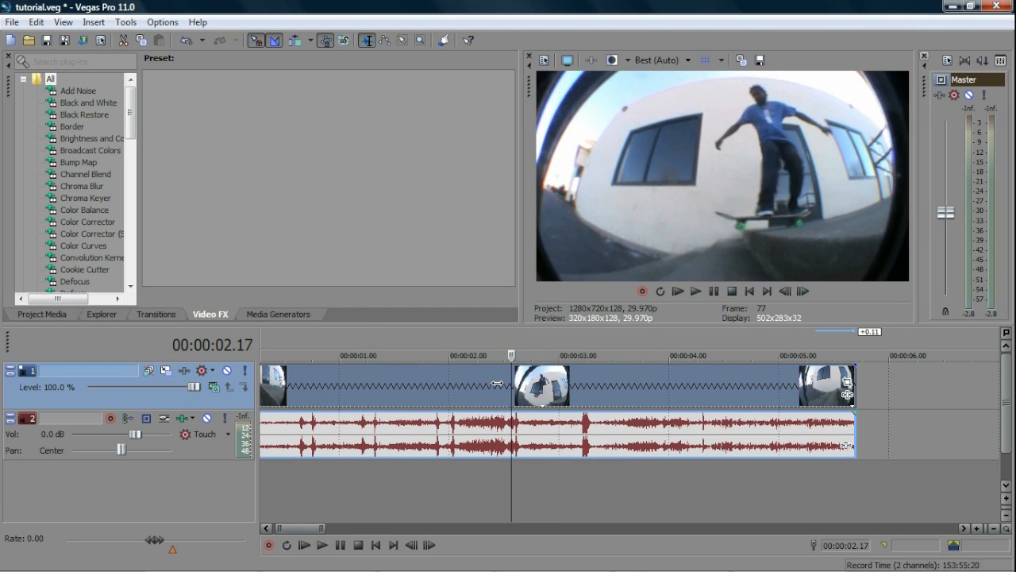
key("Right")
key("Right")
key("Right")
key("Right")
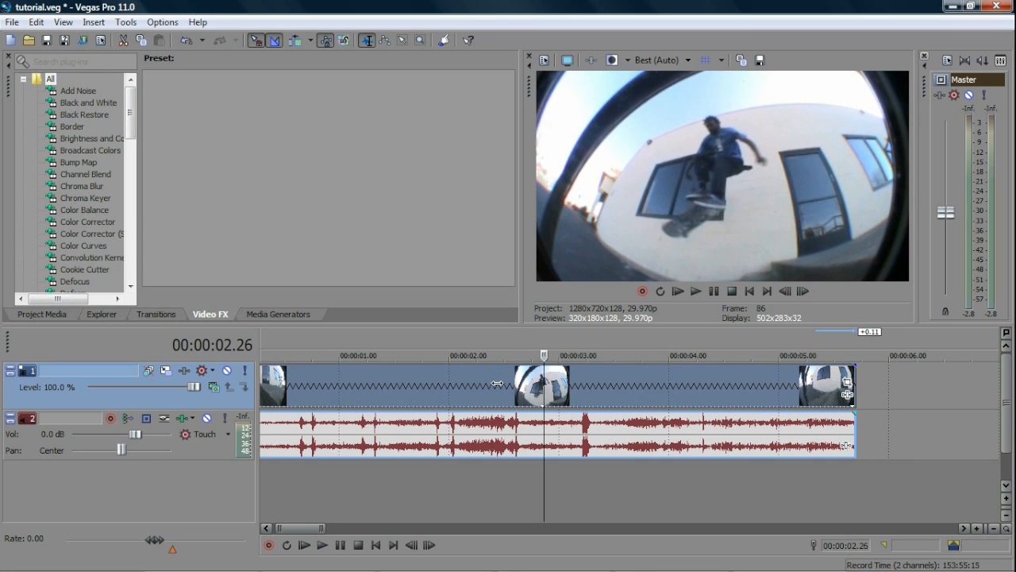